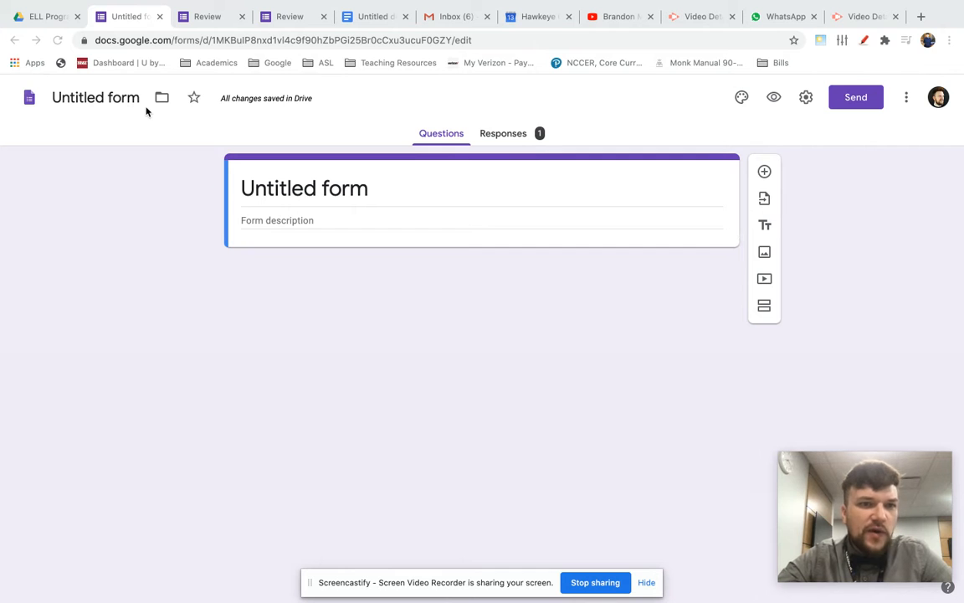
Step: Rename the untitled form to "Review"
left_click(106, 95)
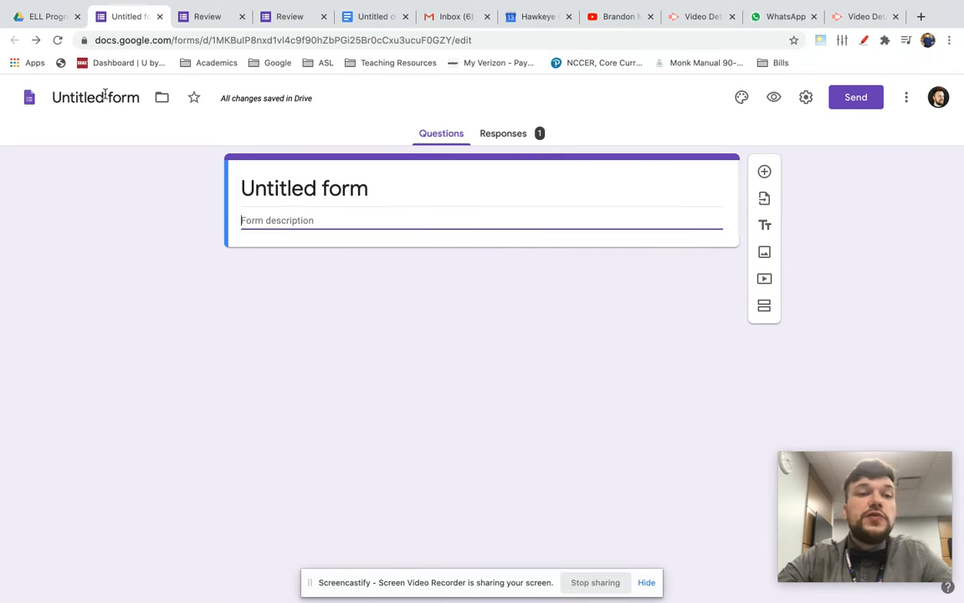
triple_click(106, 96)
type("R")
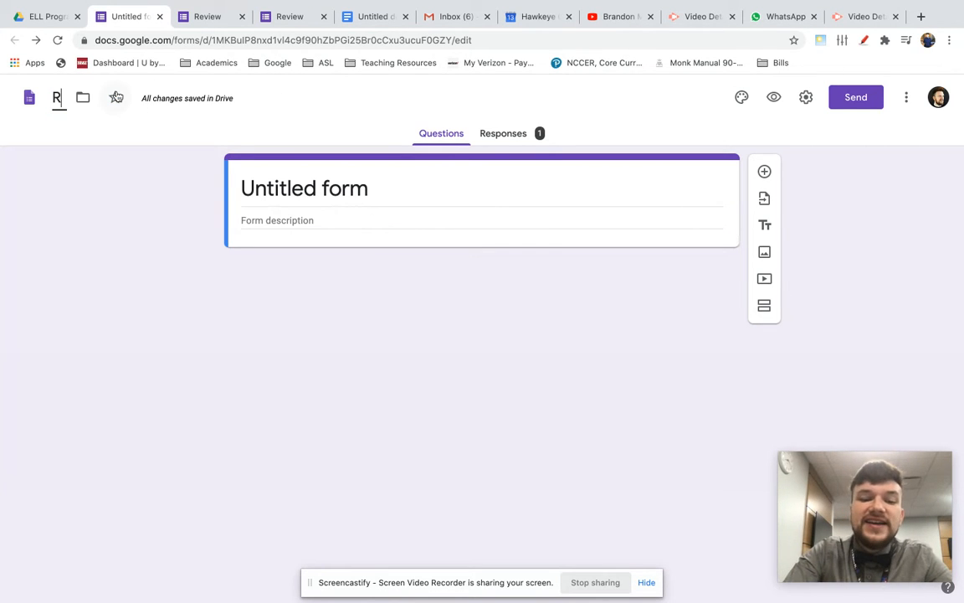
type("eview")
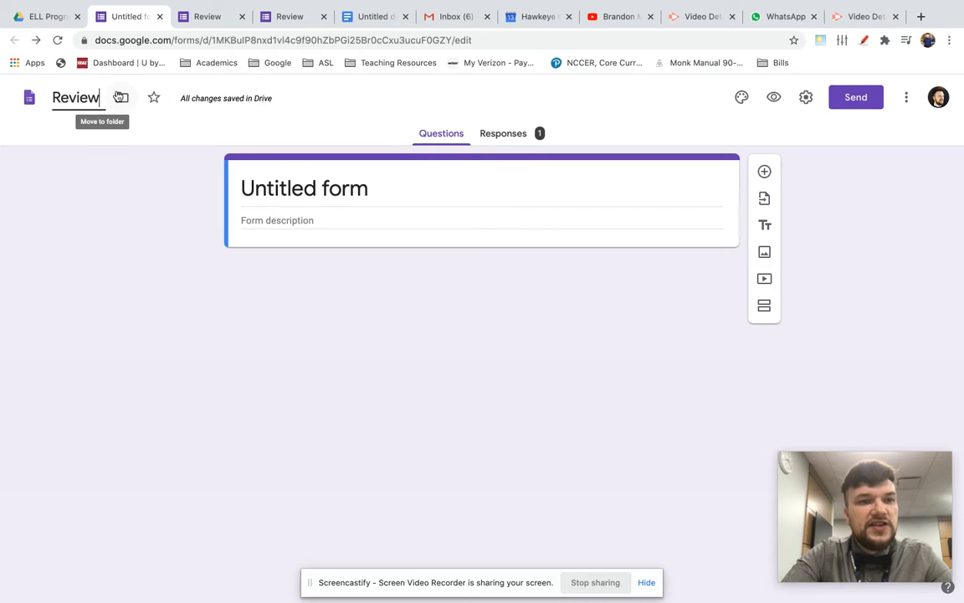
key("Return")
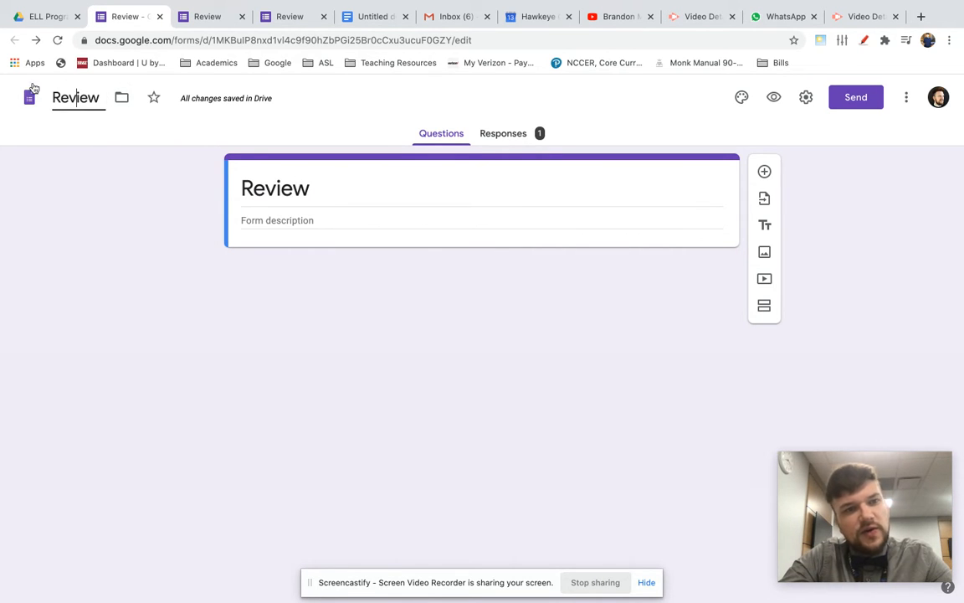
Step: Enter "IELCE CONSTRUCTION REVIEW" as the form description
left_click(284, 220)
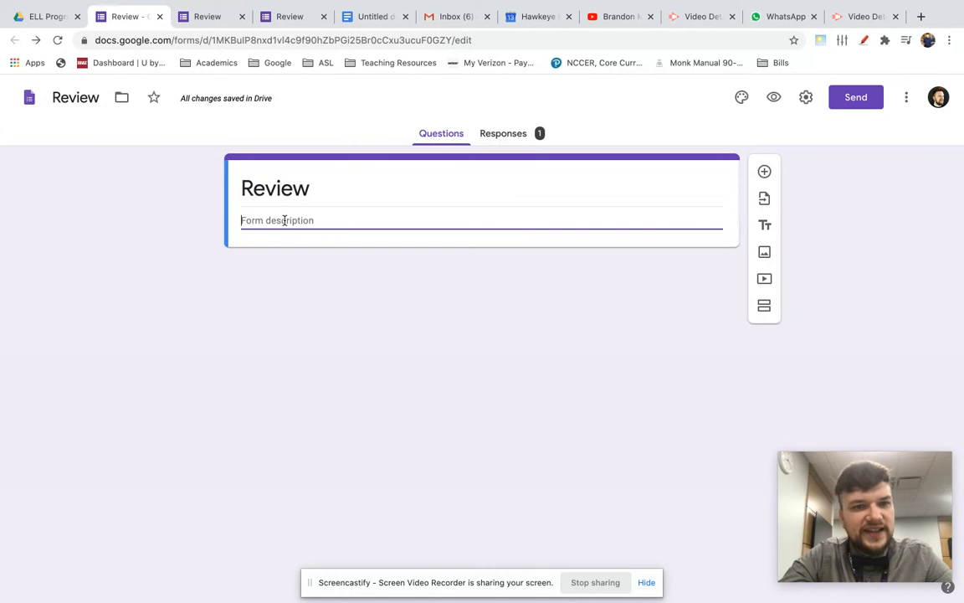
type("IELCE CONSTRUC")
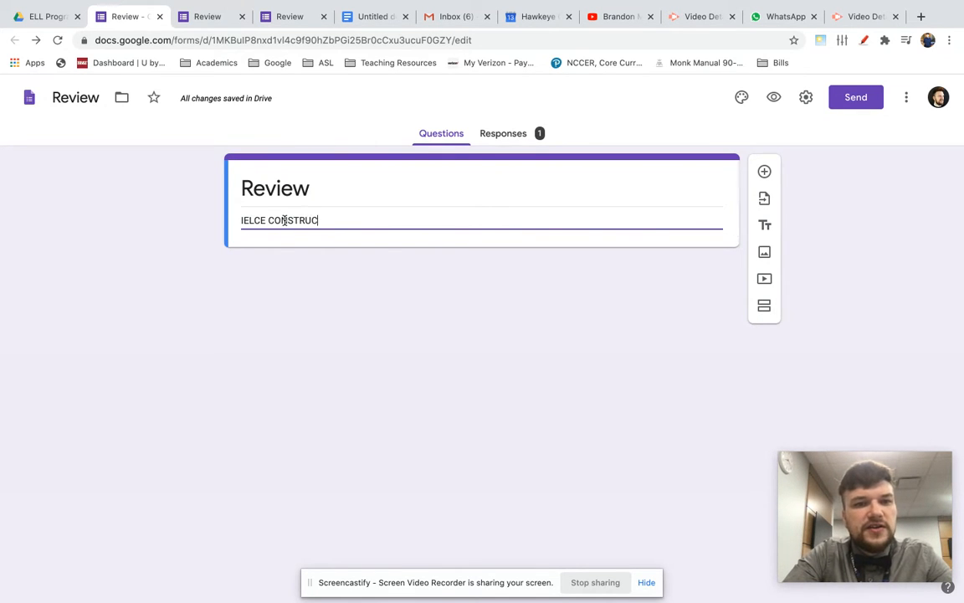
type("TION REVIEW")
left_click(413, 300)
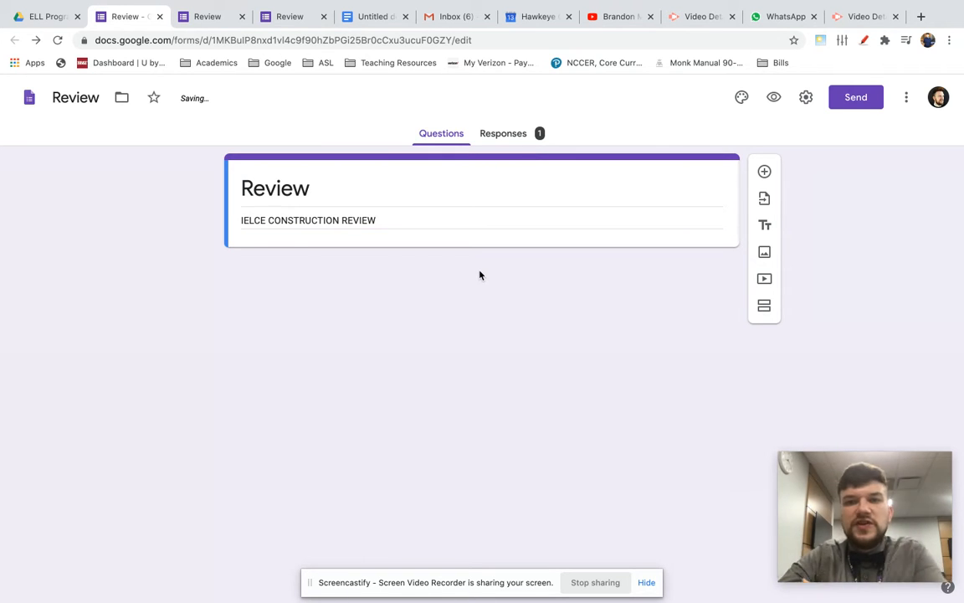
Step: Add a multiple-choice question "Which of the following is an example of a hand tool?" with options "saw that is electric", "screwdriver" and "stuffed animal"
left_click(765, 173)
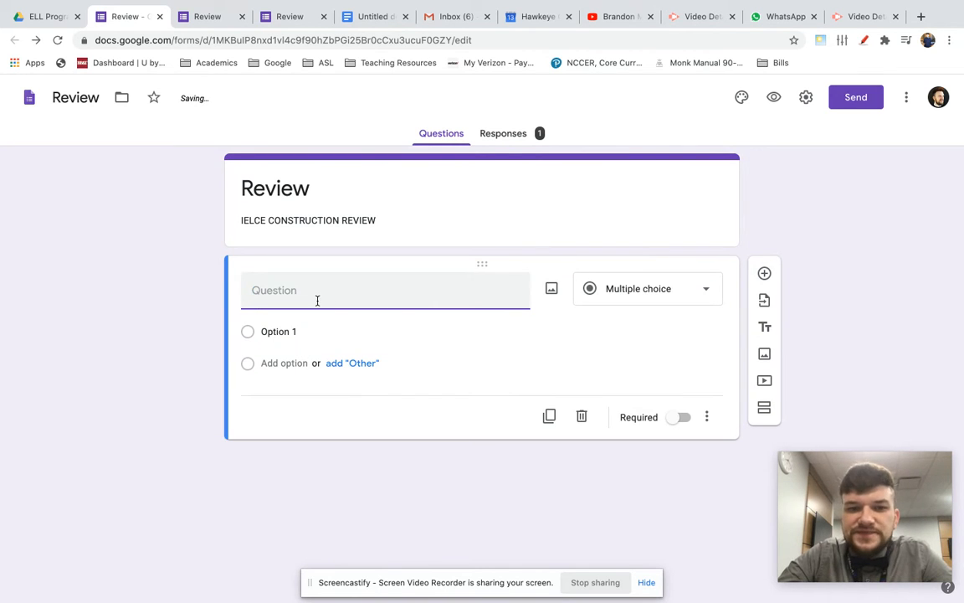
type("Which of the following is an example of a hand tool?")
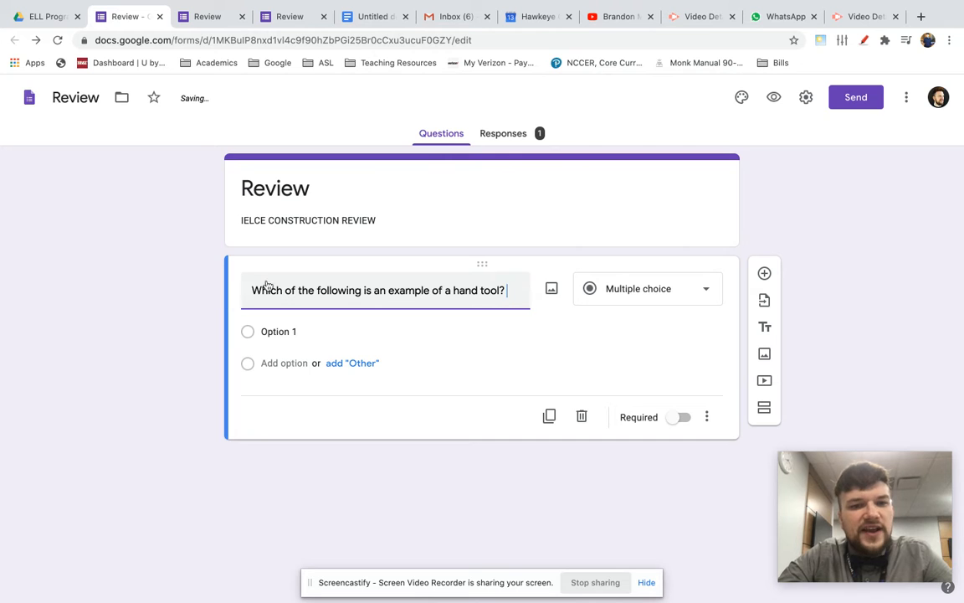
left_click(281, 331)
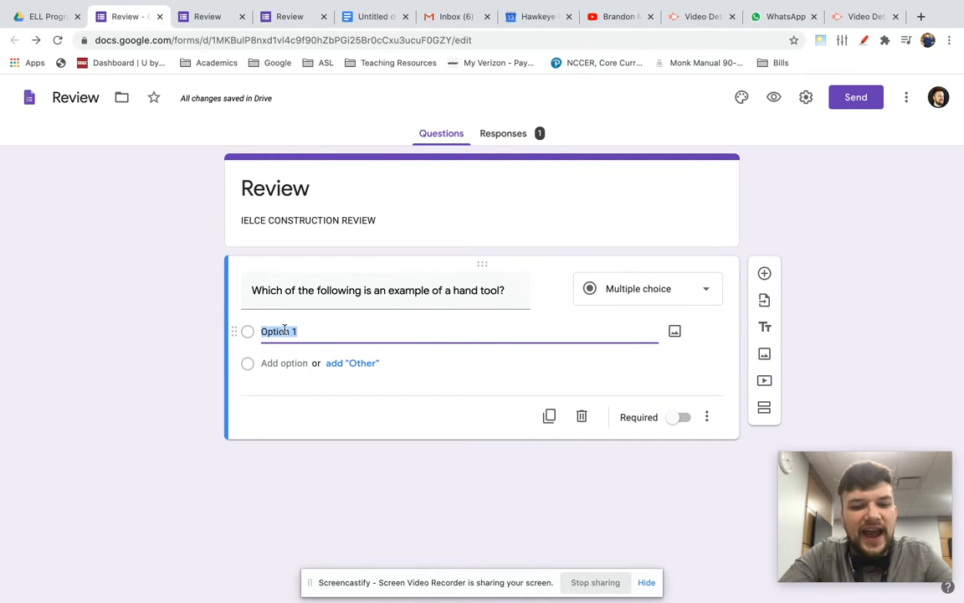
type("Saw")
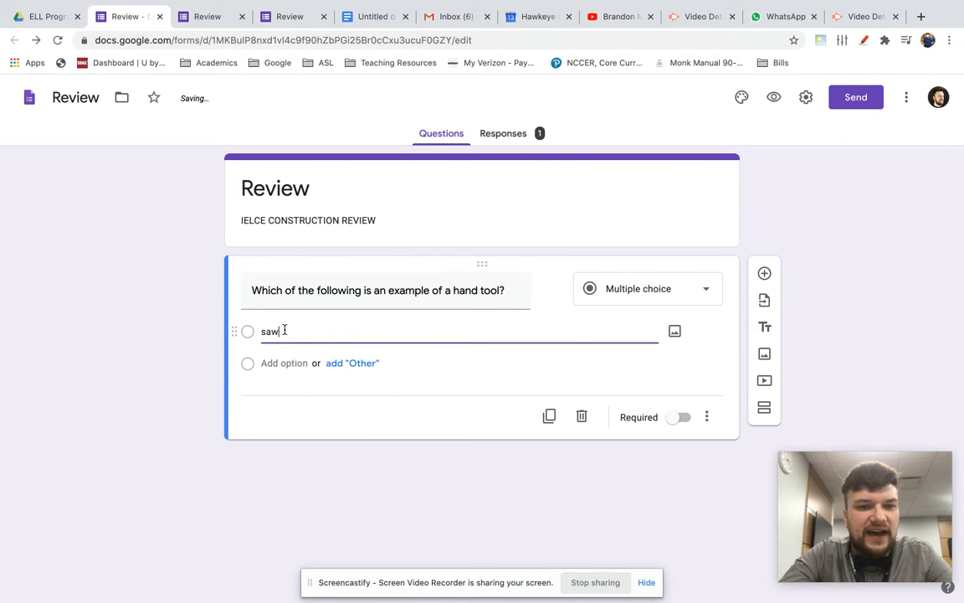
type(" that is electric")
key("Return")
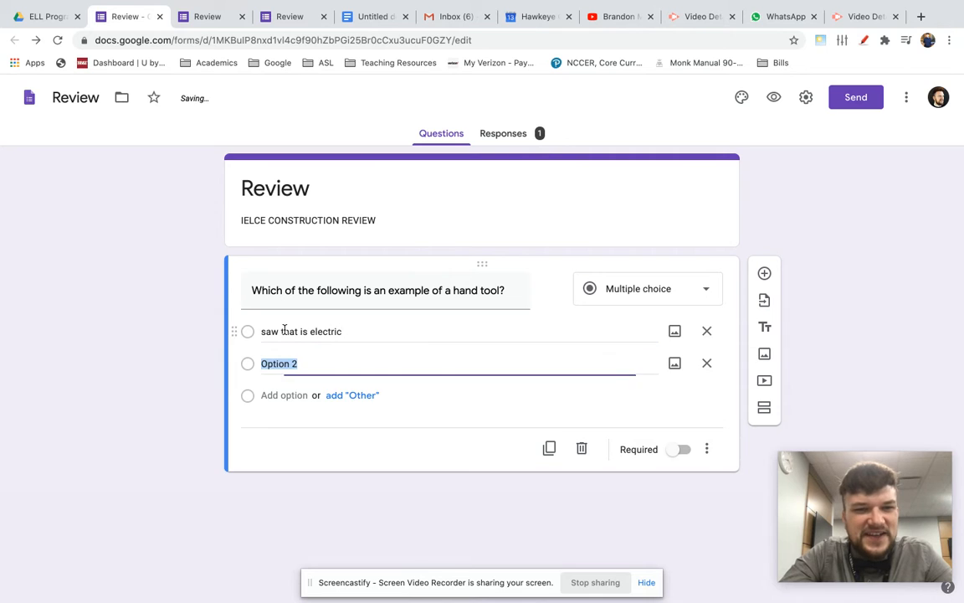
type("screwdriver")
key("Return")
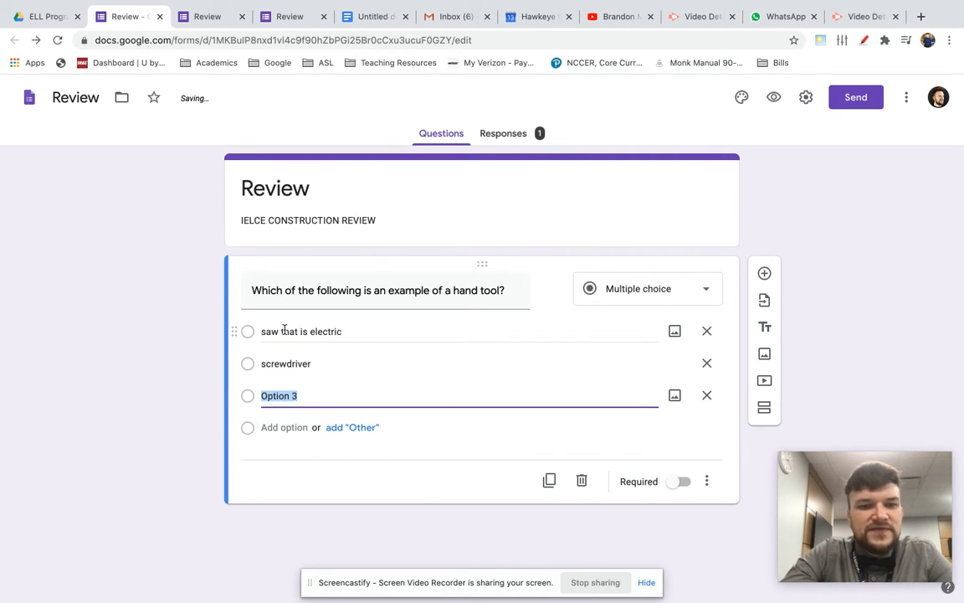
type("stuffed animal")
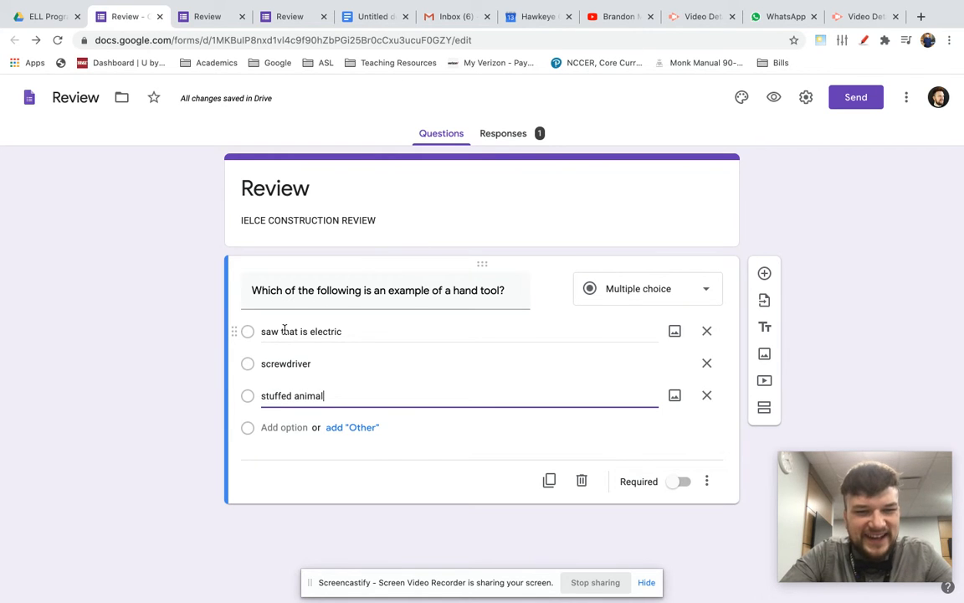
left_click(861, 260)
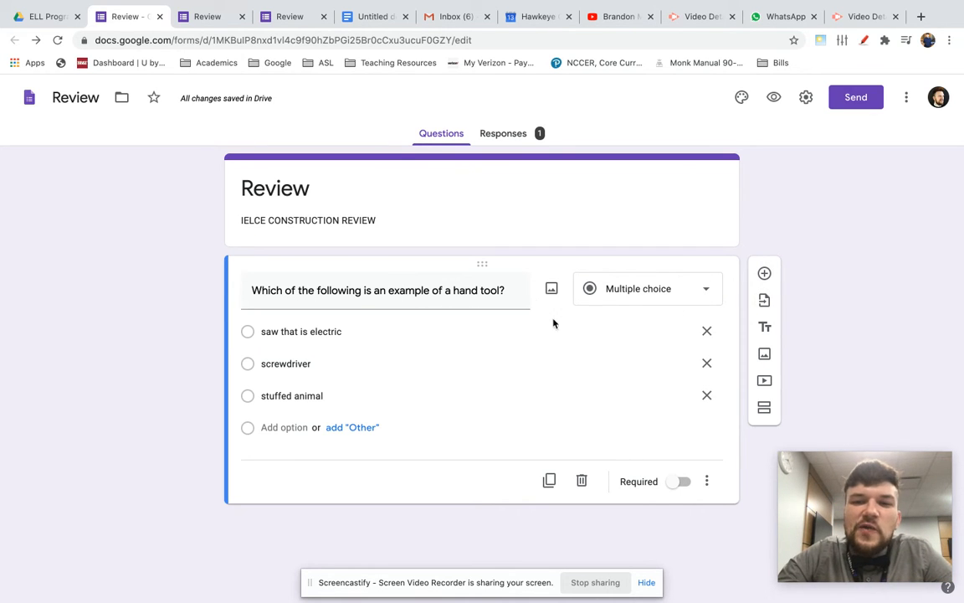
left_click(688, 288)
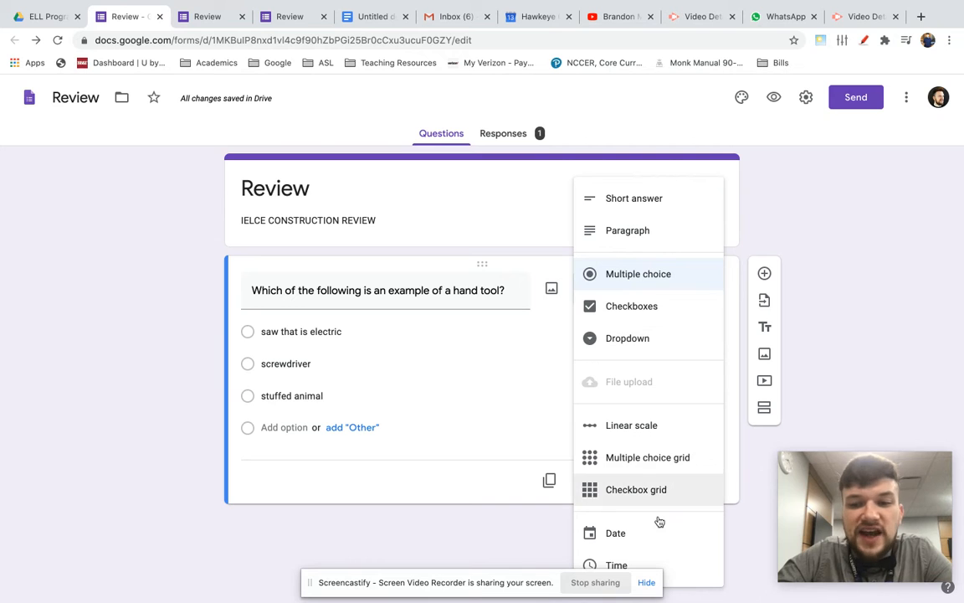
left_click(858, 305)
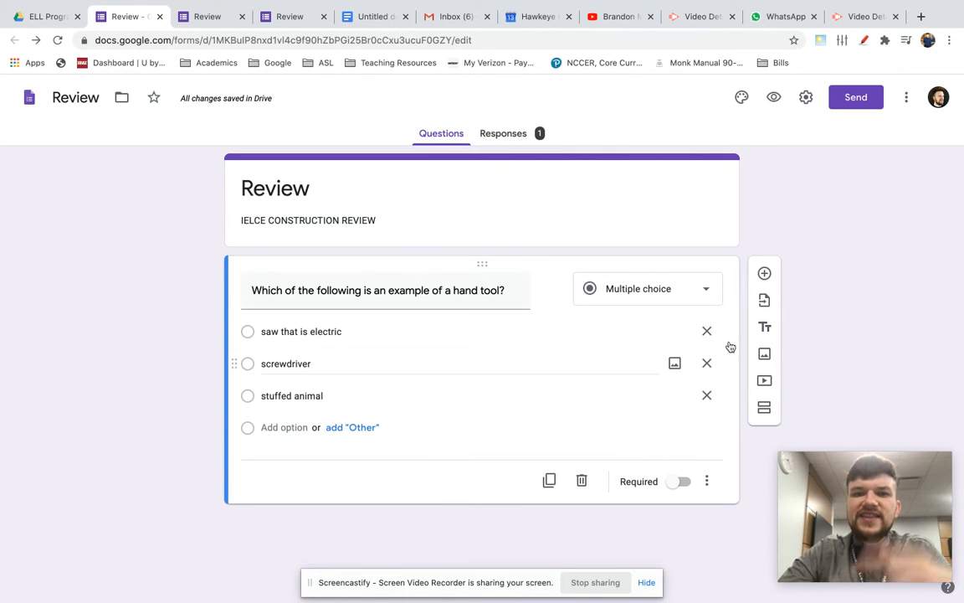
Step: Turn the form into a quiz in its settings, leaving the default quiz options, and save
left_click(805, 99)
left_click(616, 161)
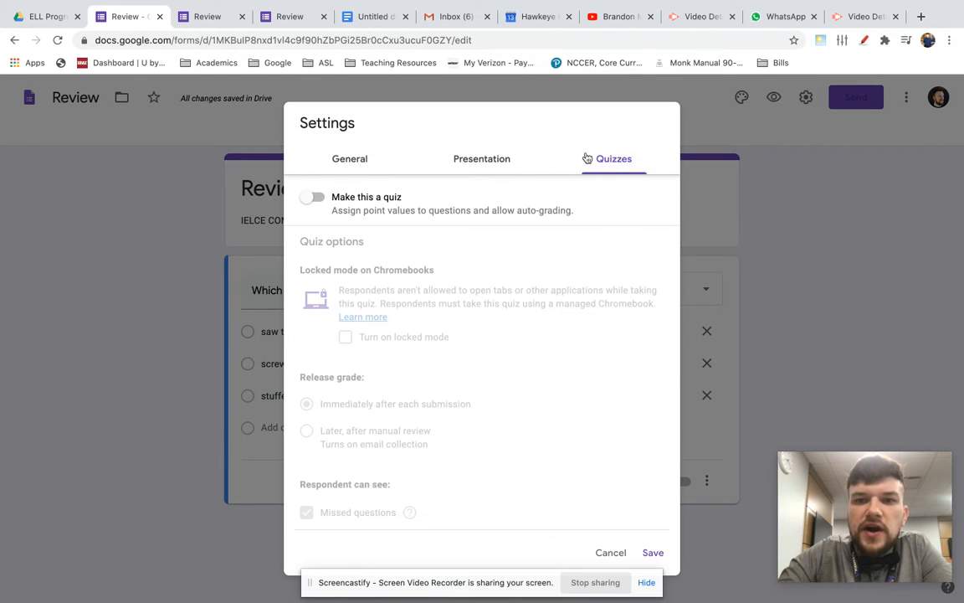
left_click(310, 198)
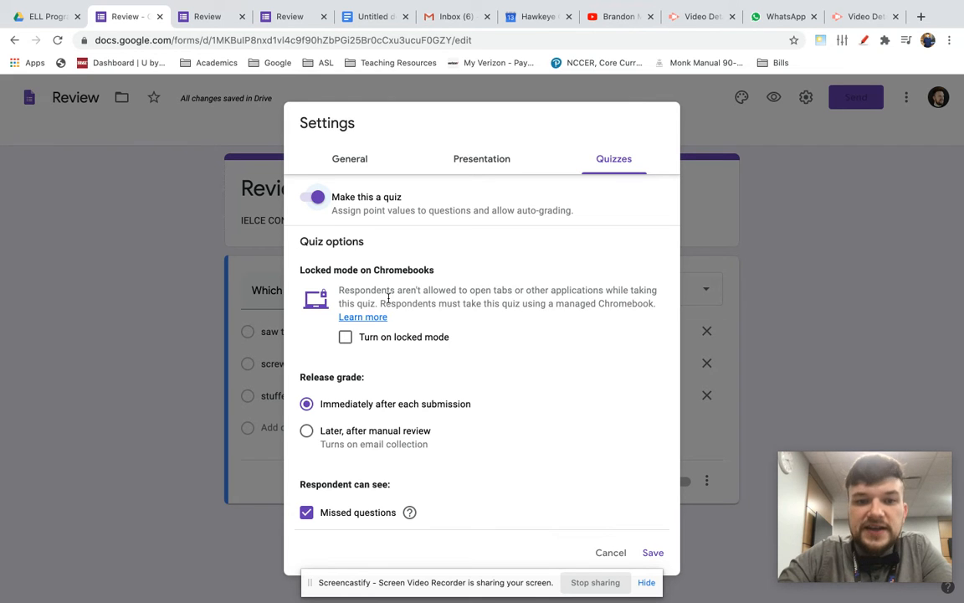
scroll(400, 286, "down", 2)
scroll(402, 286, "up", 2)
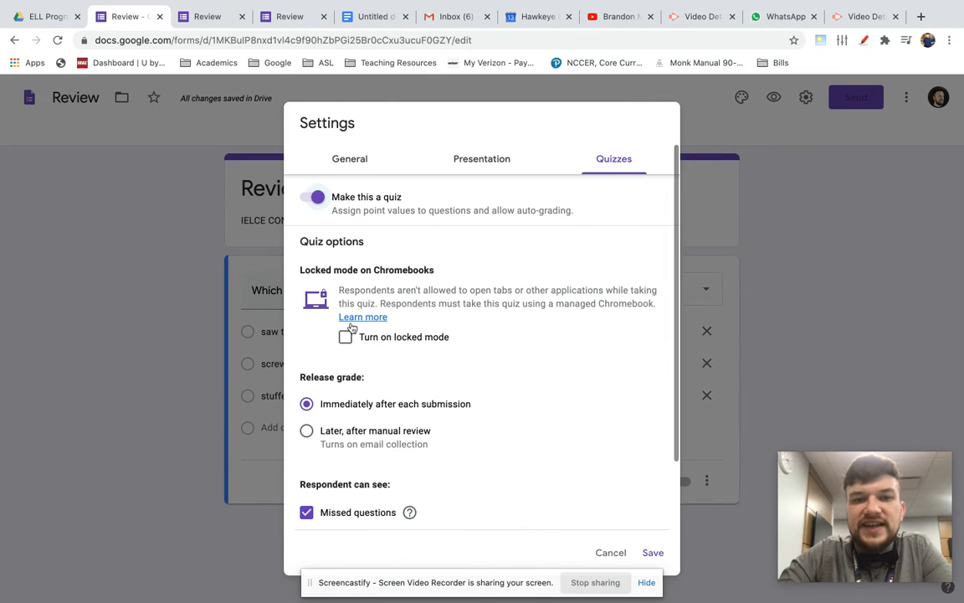
scroll(401, 288, "down", 2)
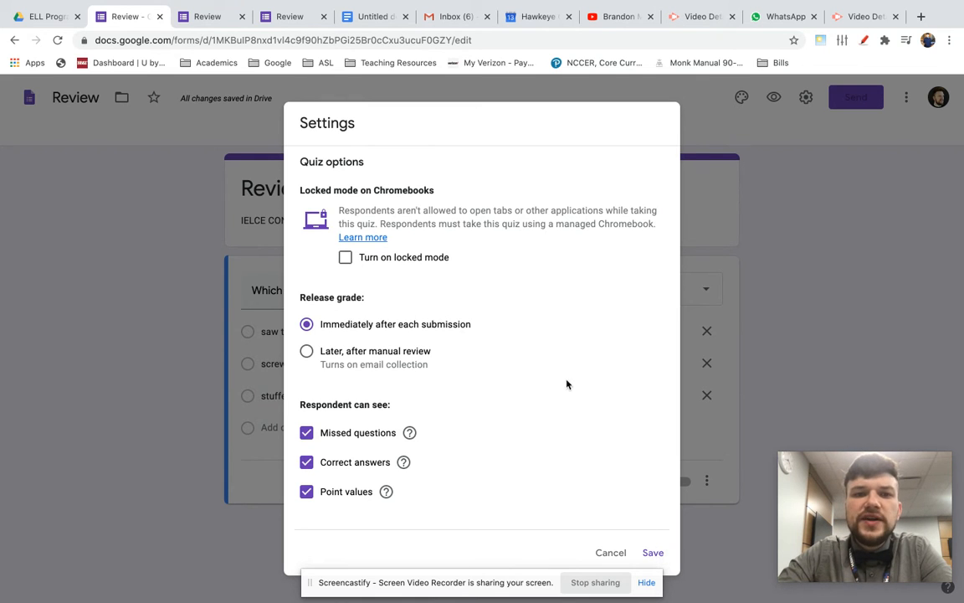
left_click(654, 554)
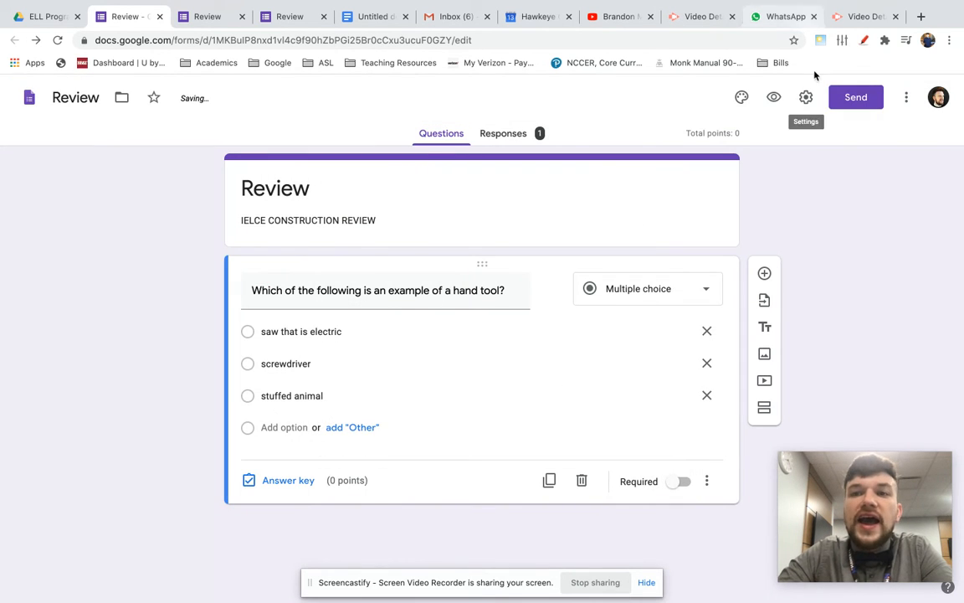
Step: Remove the sign-in restriction to Hawkeye Community College users in the form's general settings and save
left_click(806, 97)
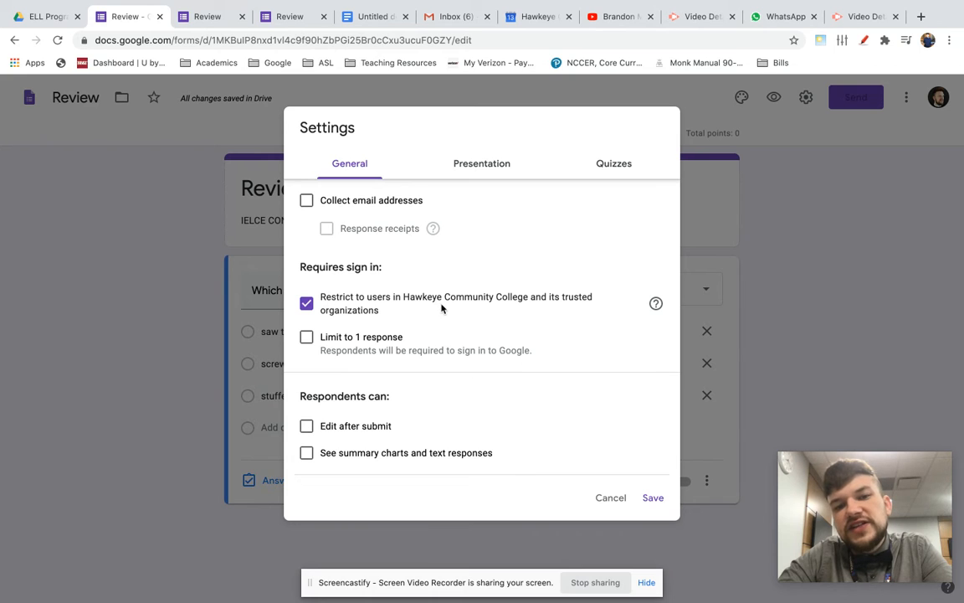
left_click(306, 304)
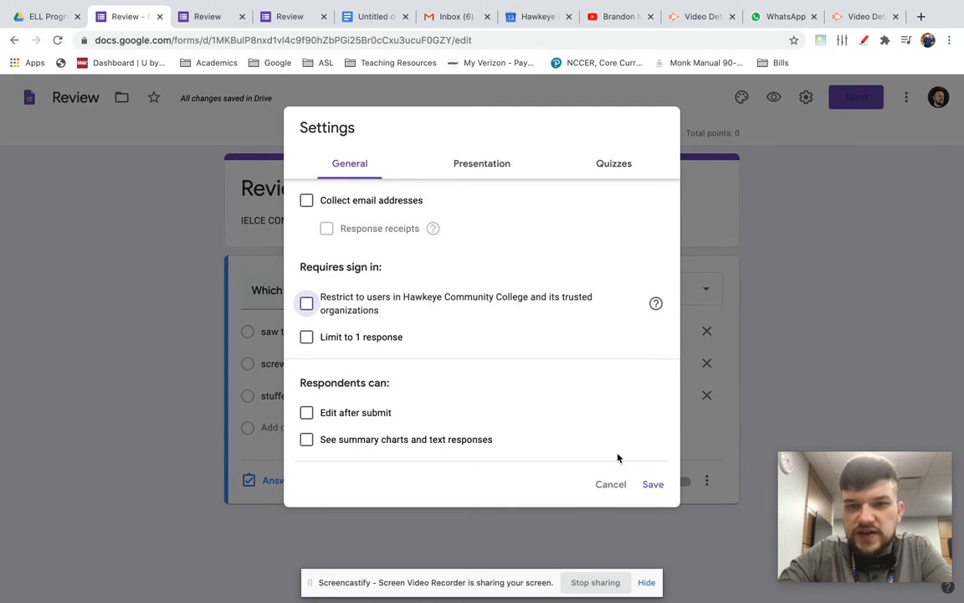
left_click(649, 492)
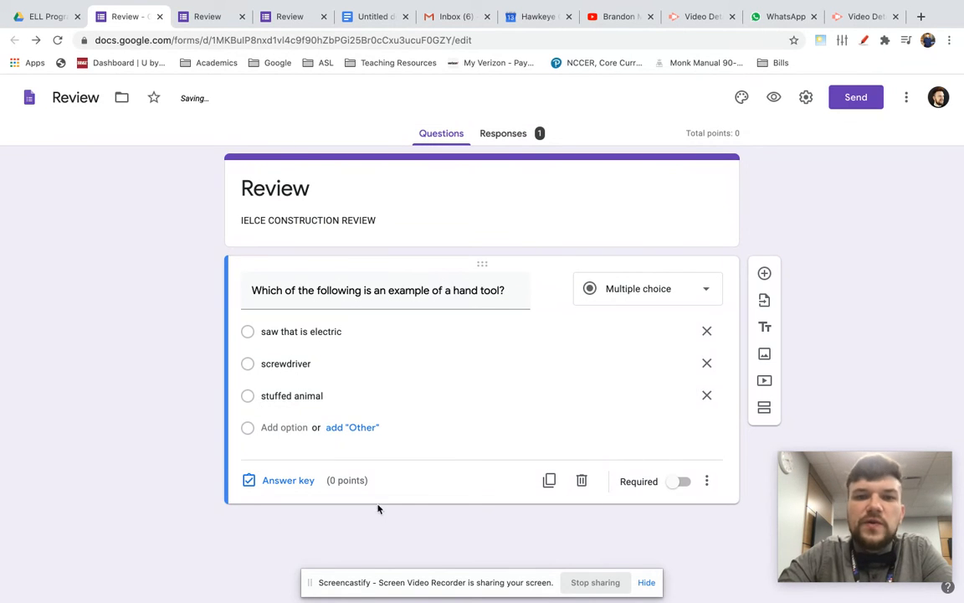
Step: Submit a test response choosing "stuffed animal" in the form preview, view its score, and return to the form editor
left_click(775, 97)
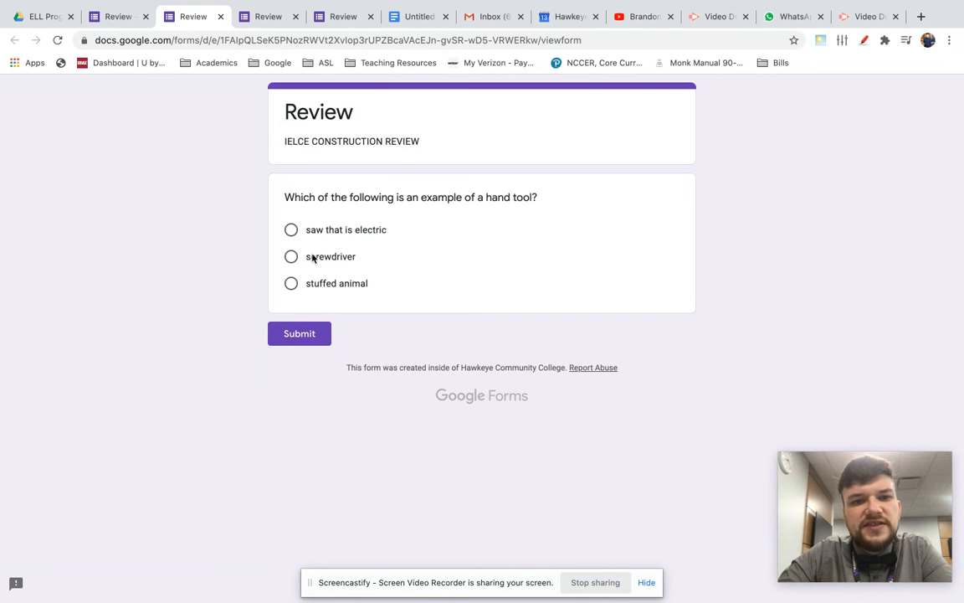
left_click(307, 283)
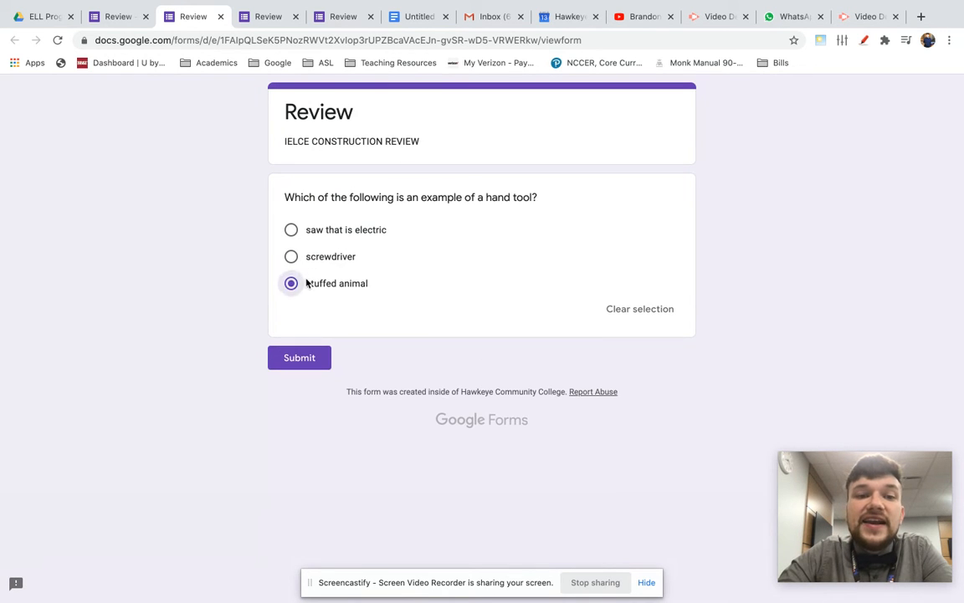
left_click(309, 363)
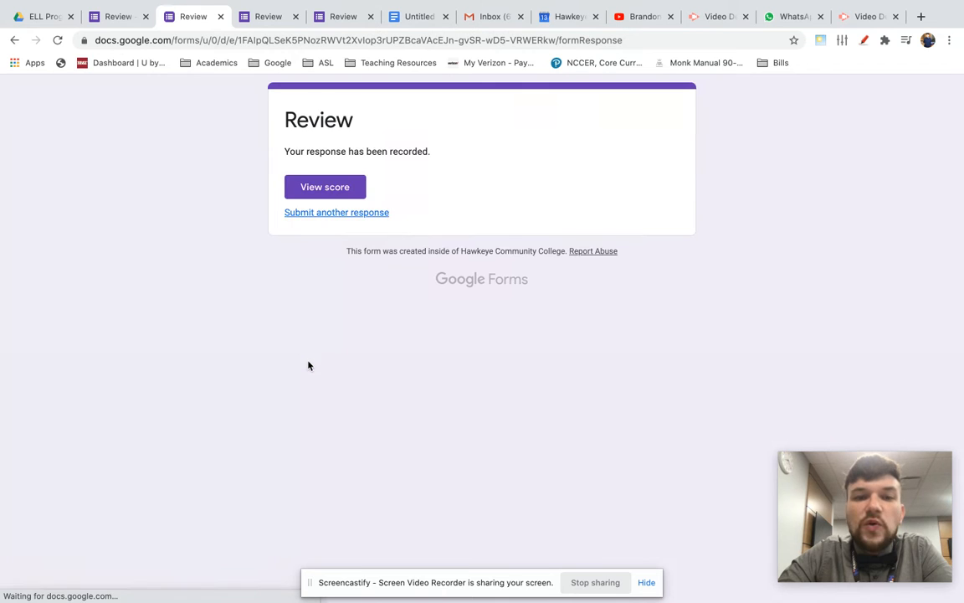
left_click(337, 188)
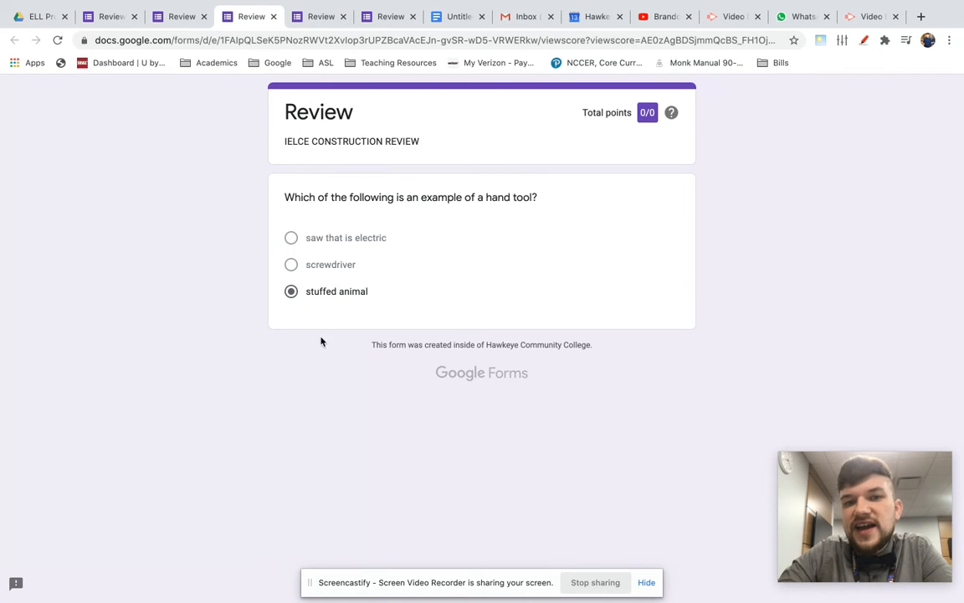
left_click(272, 16)
left_click(122, 17)
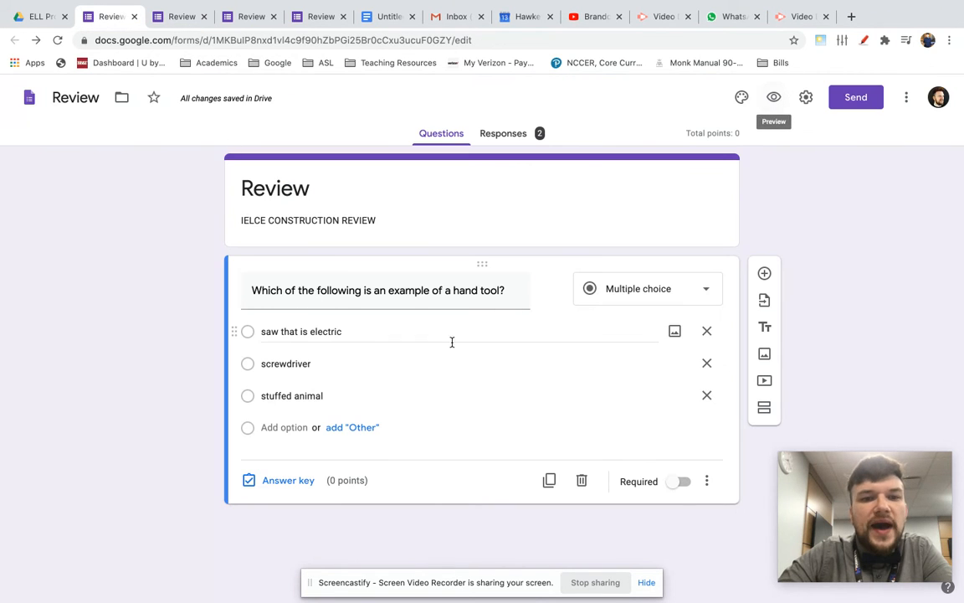
Step: Set "screwdriver" as the correct answer in the hand tool question's answer key, worth 1 point
left_click(288, 483)
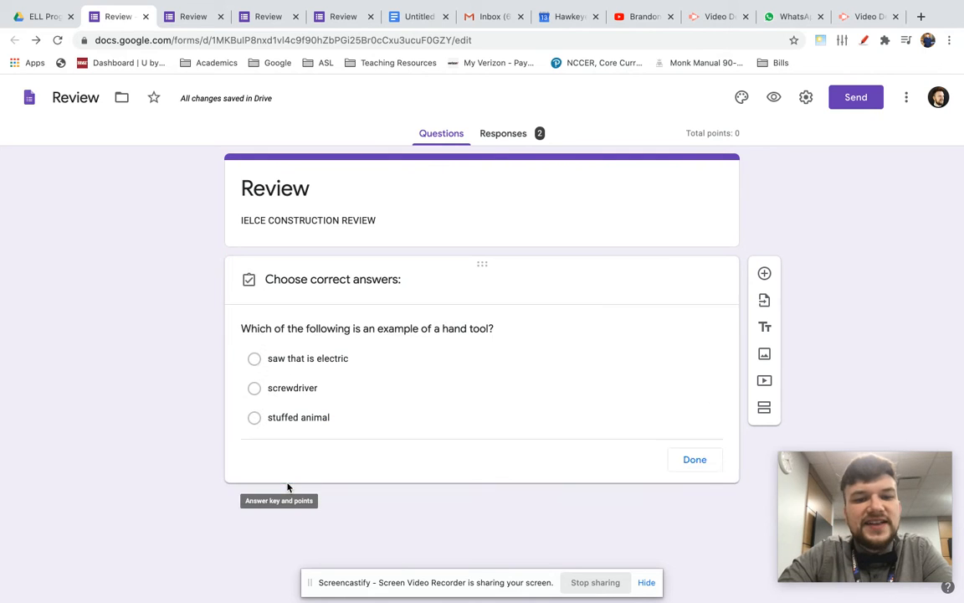
left_click(290, 395)
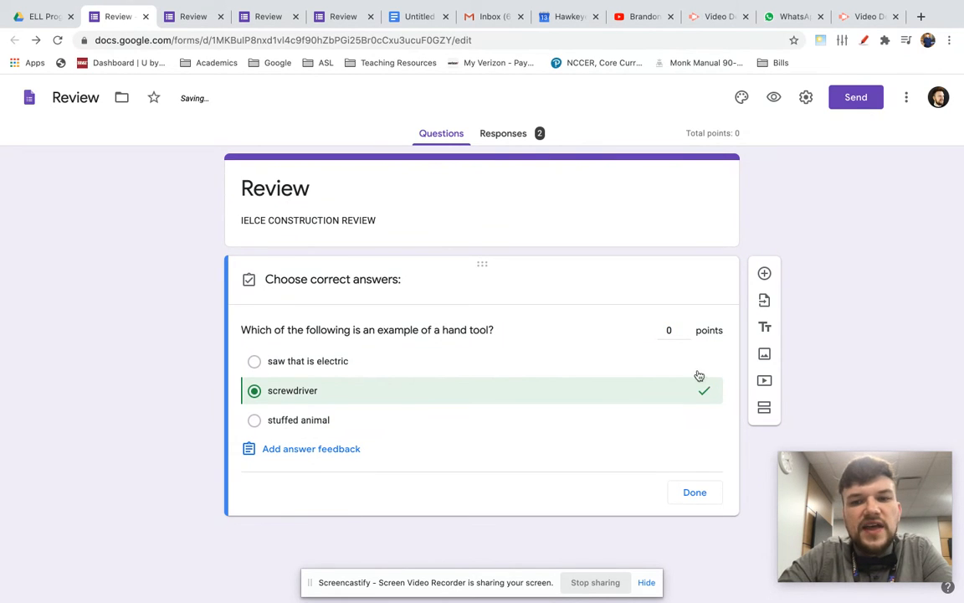
left_click(686, 328)
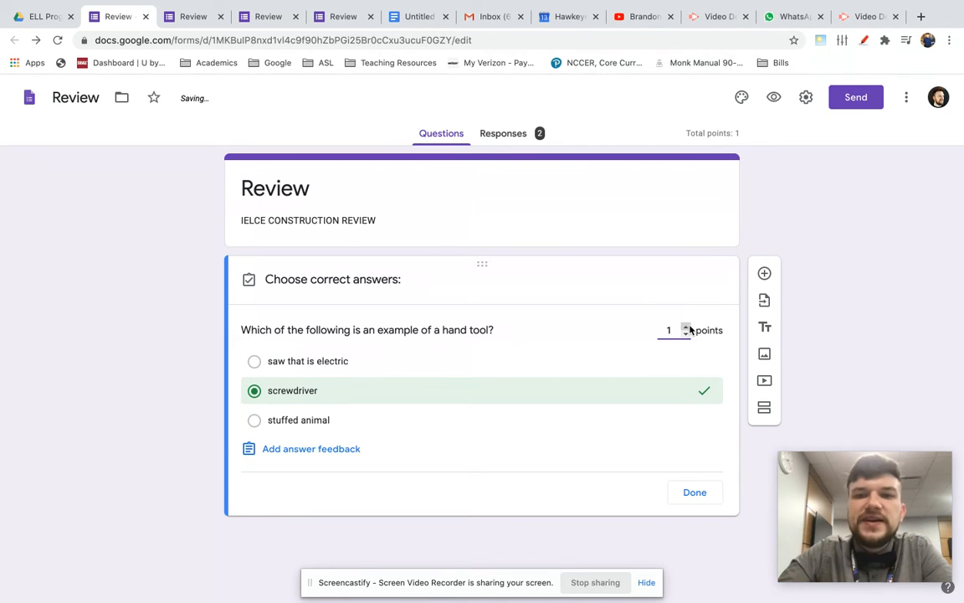
left_click(698, 497)
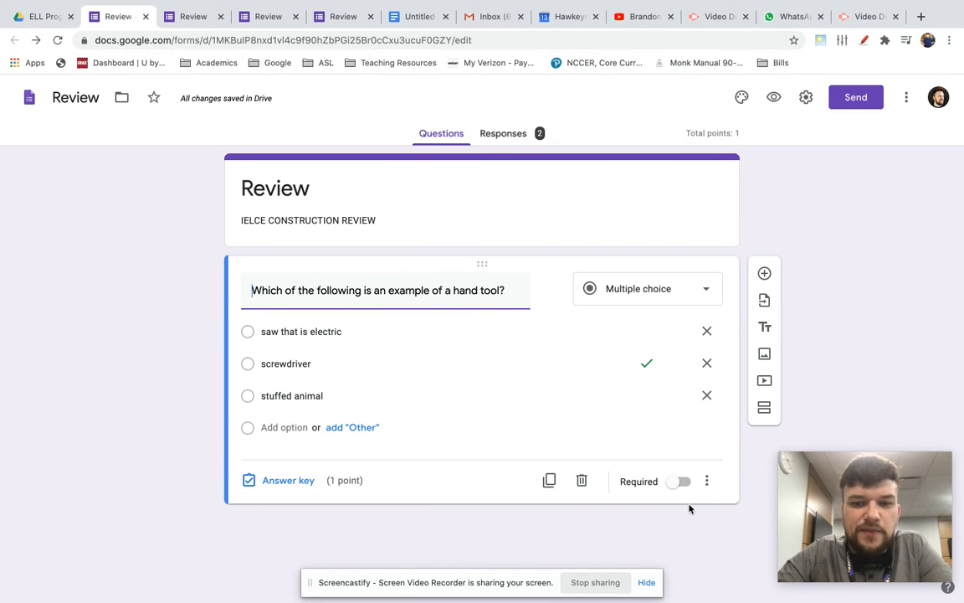
Step: Submit a test response choosing "screwdriver" in the form preview, view its score, and return to the form editor
left_click(773, 100)
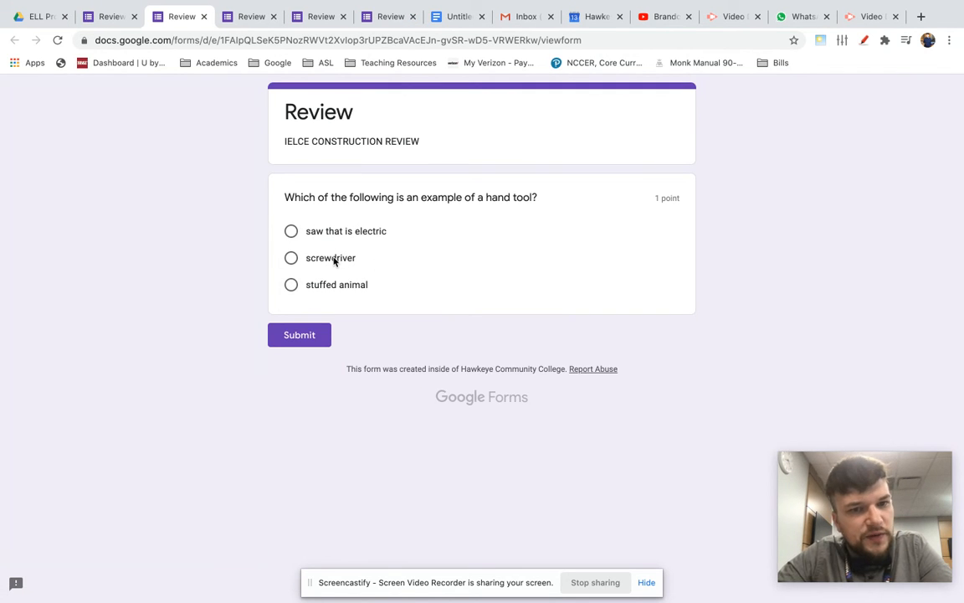
left_click(333, 261)
left_click(312, 360)
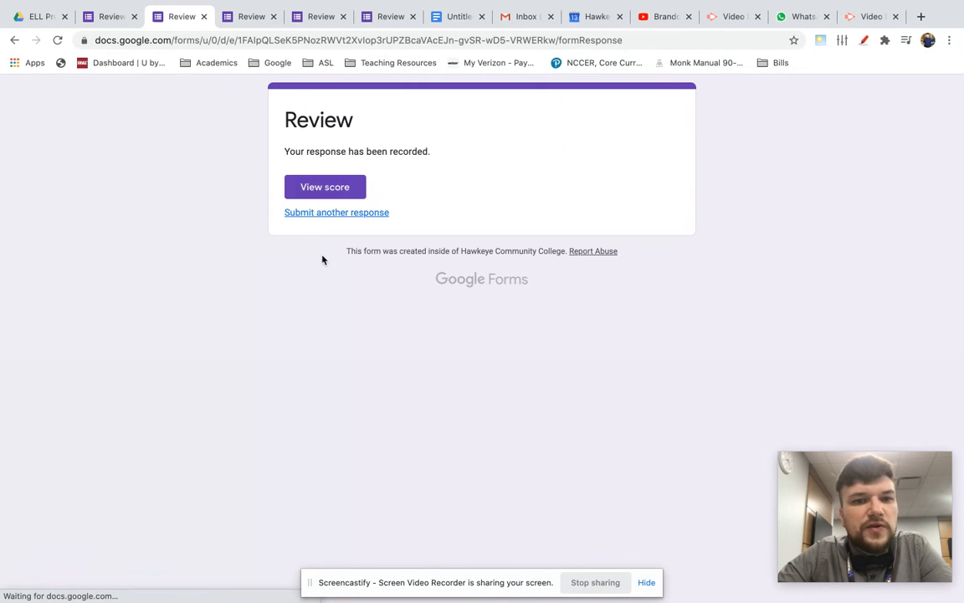
left_click(337, 187)
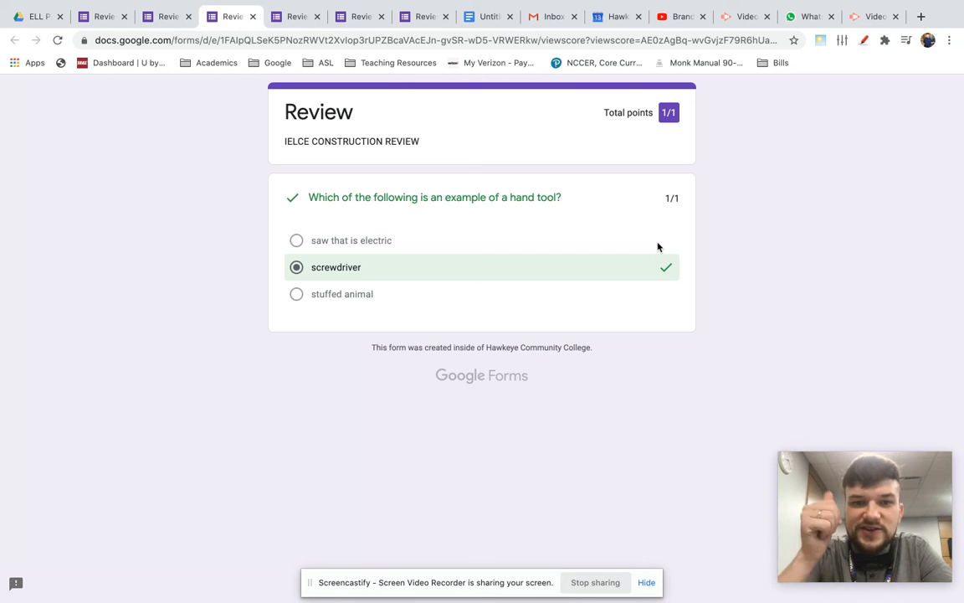
left_click(113, 22)
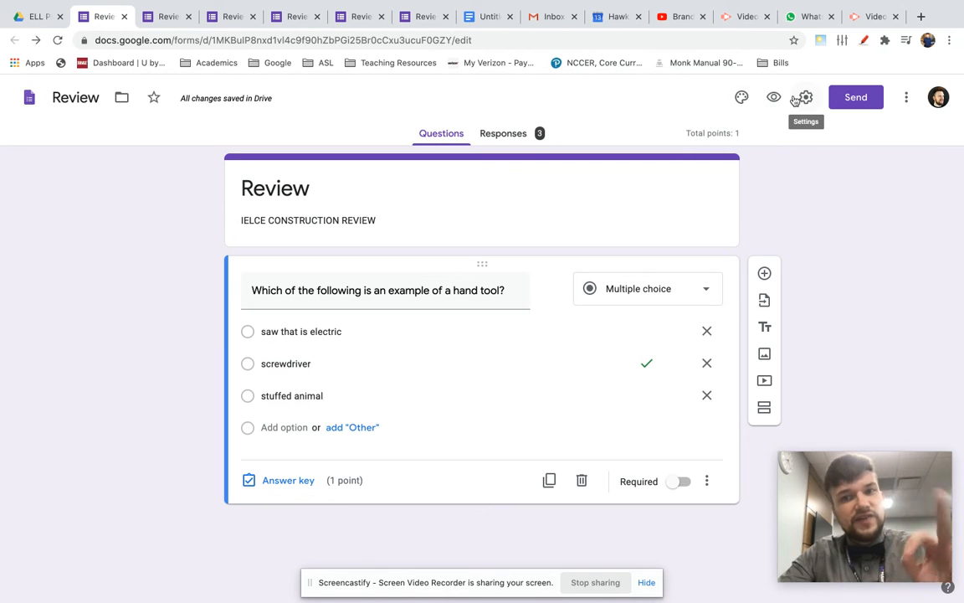
Step: Generate a shortened link for sending the Review form, copy it to the clipboard, and close the send dialog
left_click(855, 100)
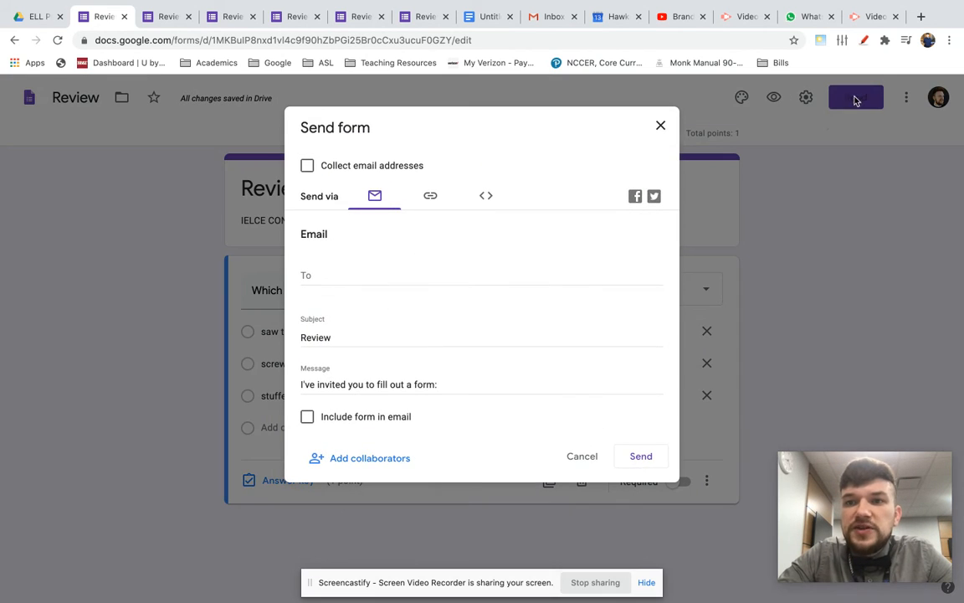
left_click(428, 196)
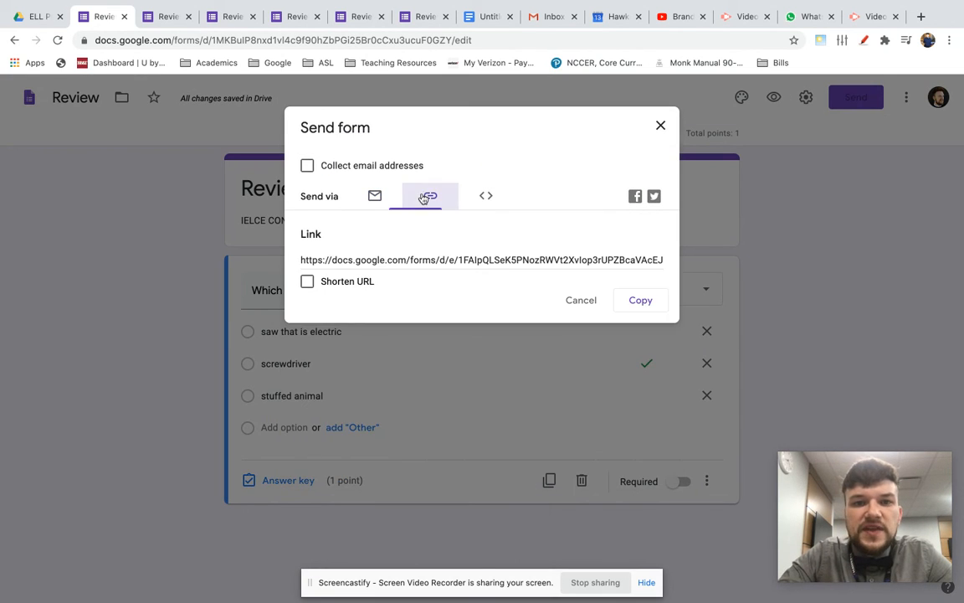
left_click(308, 282)
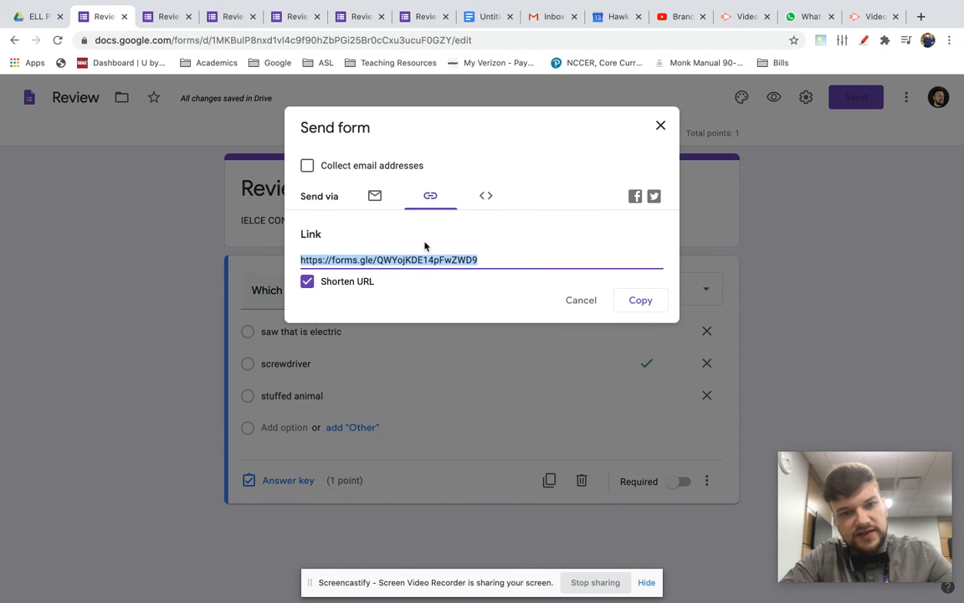
left_click(641, 300)
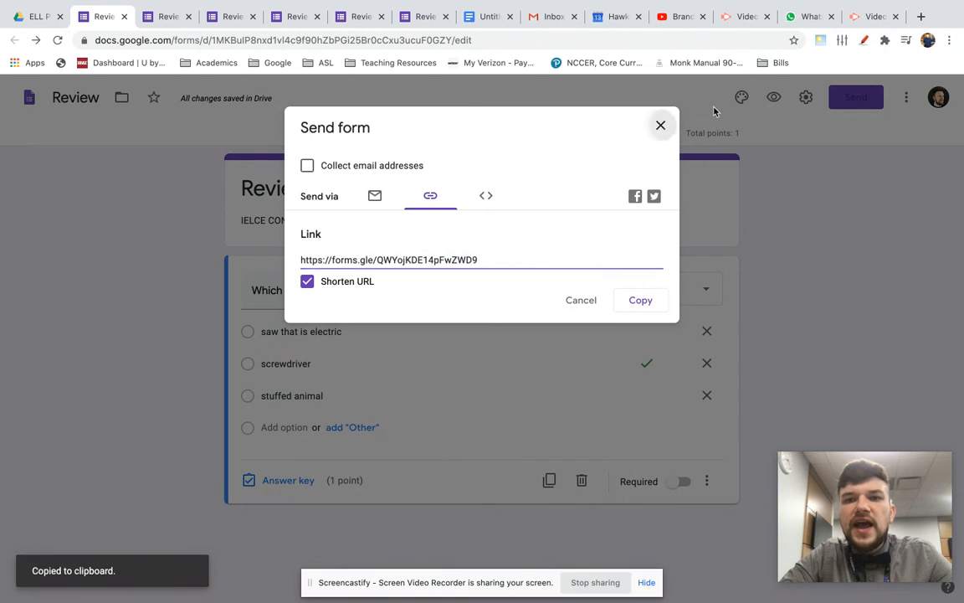
left_click(661, 126)
Step: Switch to WhatsApp Web to view the IELCE Morning group chat, and return to the Review form editor
left_click(802, 23)
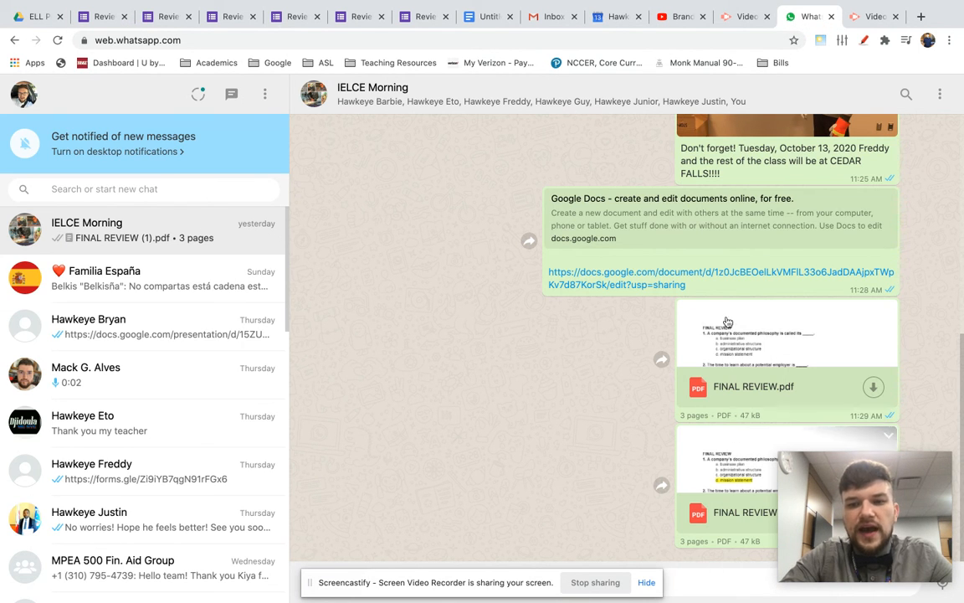
left_click(102, 19)
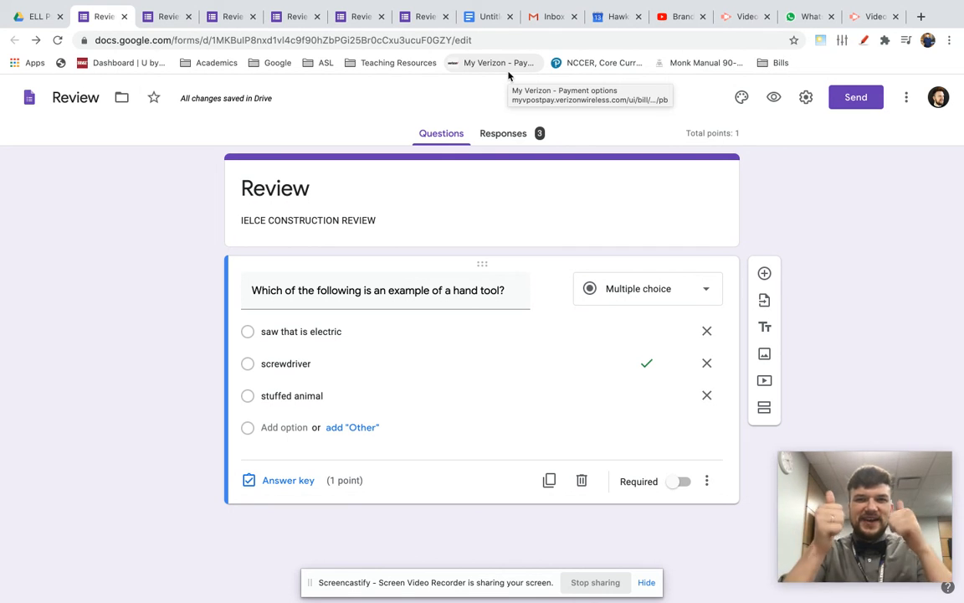
left_click(885, 40)
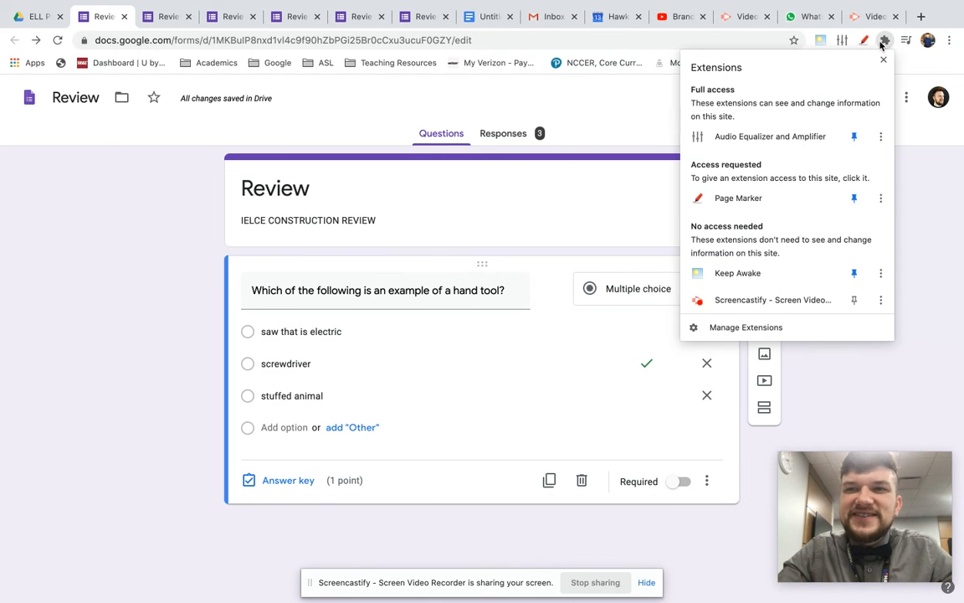
left_click(790, 300)
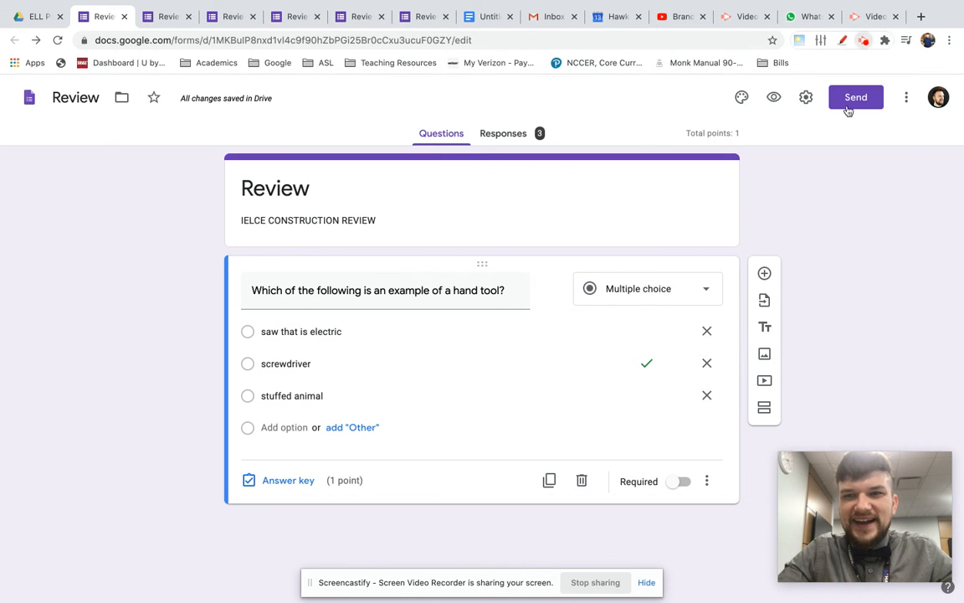